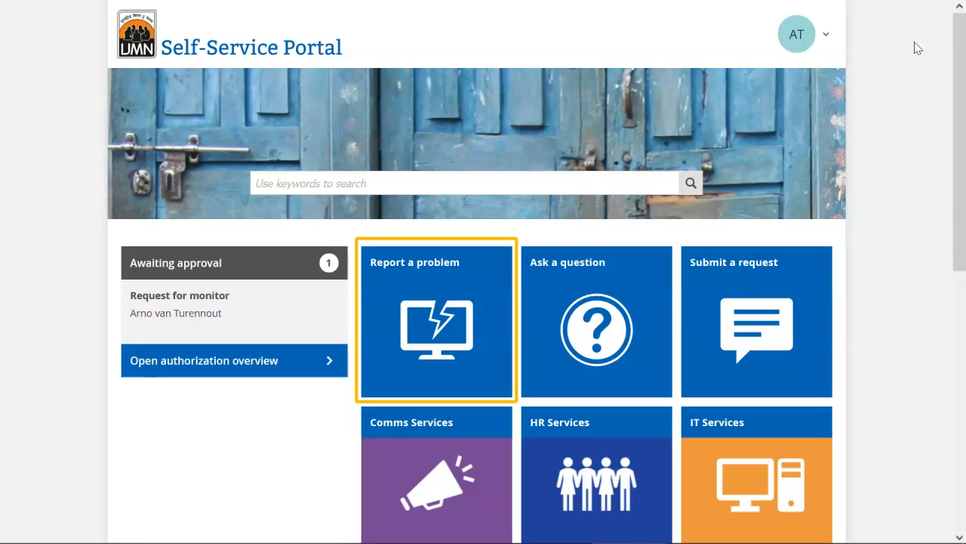
Open the Report a problem form and enter "Laptop key broken" as the problem in a few words
{"action": "left_click", "coordinate": [436, 316]}
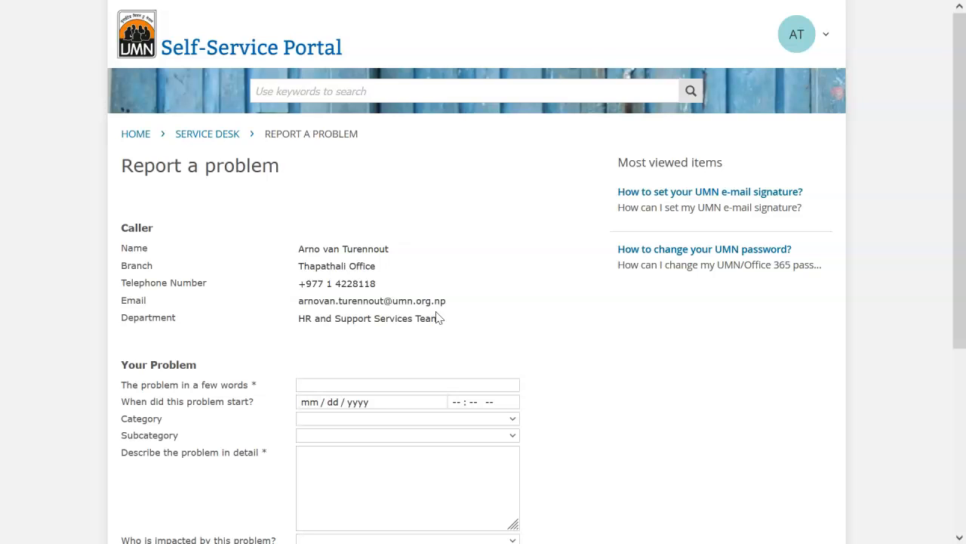
{"action": "left_click", "coordinate": [891, 46]}
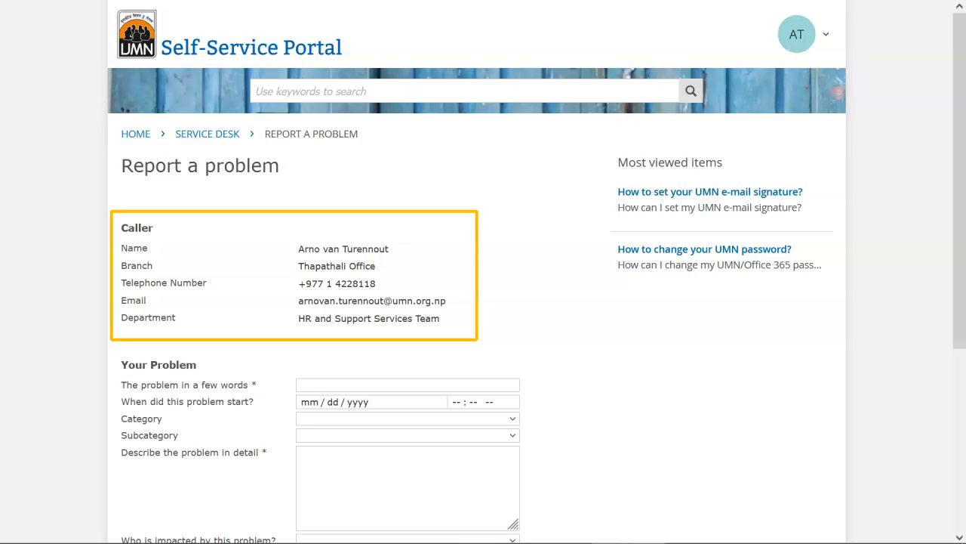
{"action": "scroll", "coordinate": [484, 302], "scroll_direction": "down", "scroll_amount": 3}
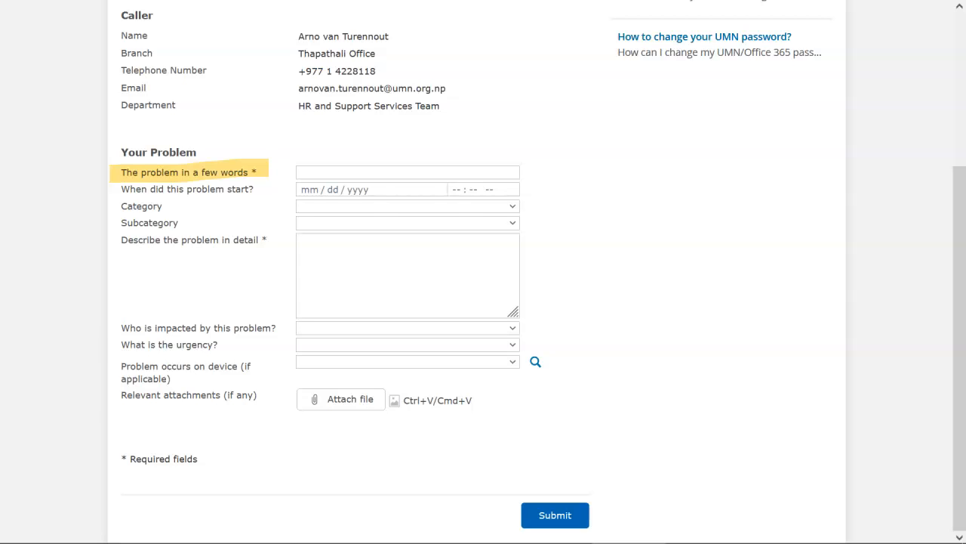
{"action": "left_click", "coordinate": [408, 172]}
{"action": "type", "text": "Laptop k"}
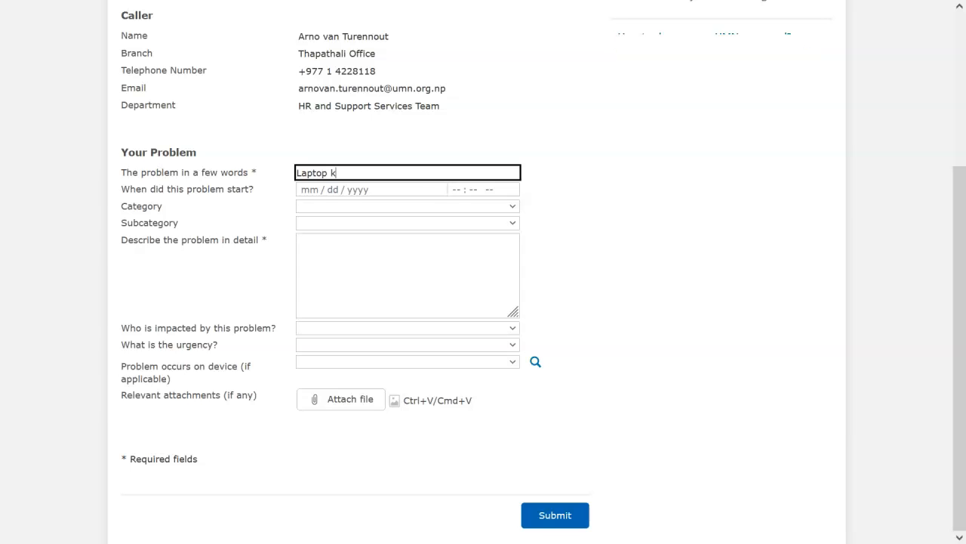
{"action": "type", "text": "ey broken"}
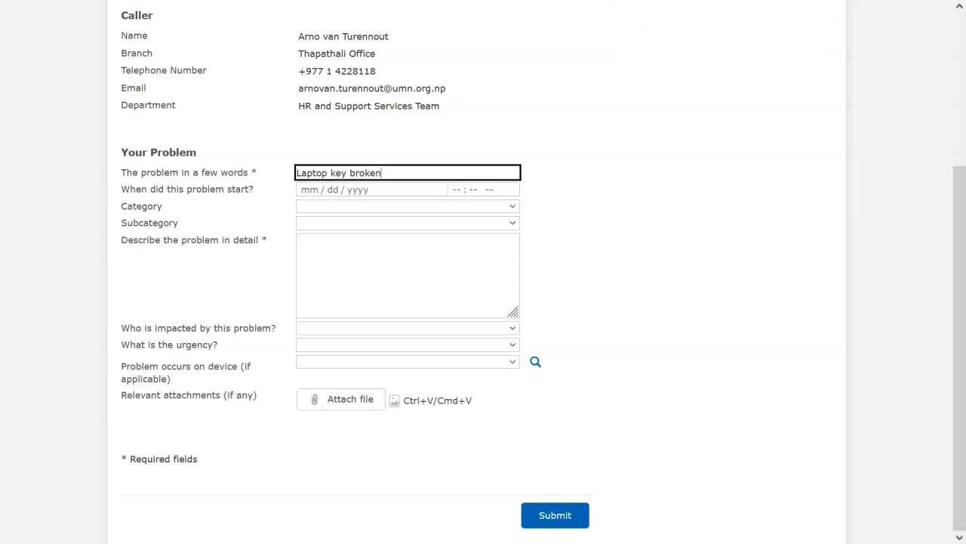
{"action": "left_click", "coordinate": [778, 77]}
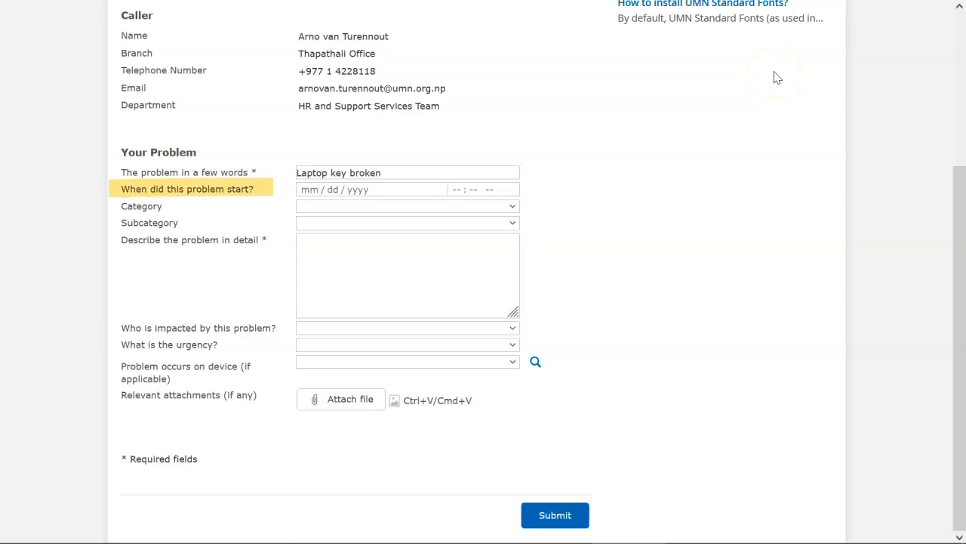
Set the problem's start to 04/20/2022 at 10:00 AM
{"action": "left_click", "coordinate": [367, 189]}
{"action": "left_click", "coordinate": [397, 320]}
{"action": "left_click", "coordinate": [458, 189]}
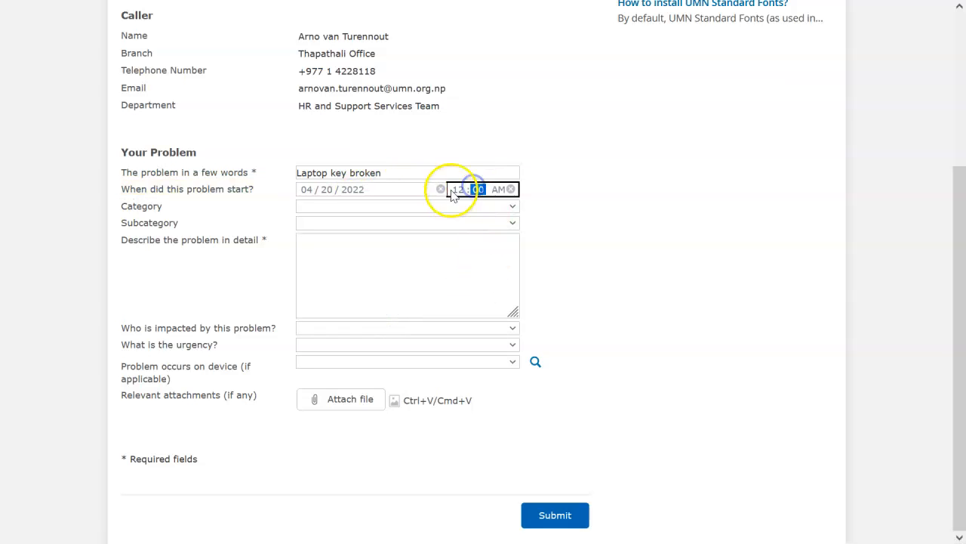
{"action": "type", "text": "10"}
{"action": "key", "text": "Tab"}
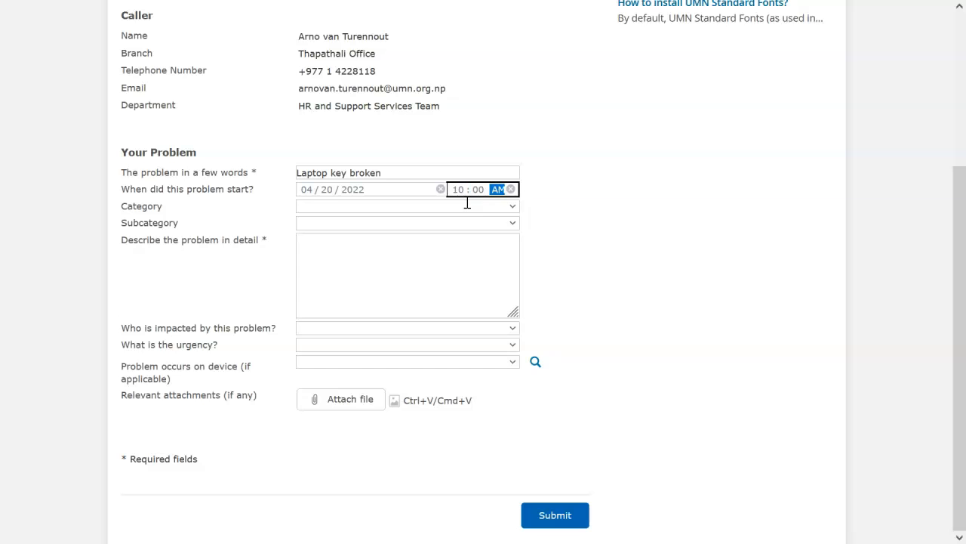
{"action": "key", "text": "Tab"}
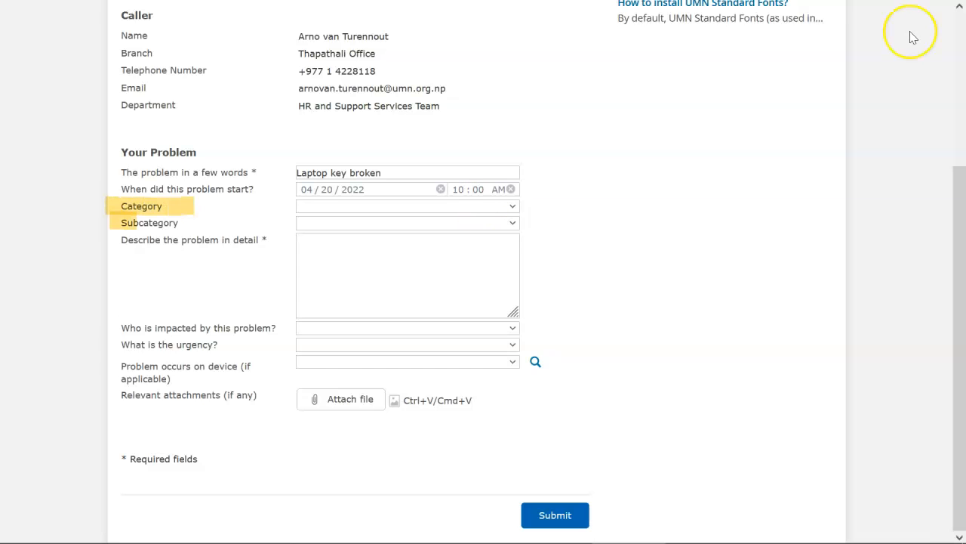
Set the problem's category to IT Services and its subcategory to Employee Facilities
{"action": "left_click", "coordinate": [511, 207]}
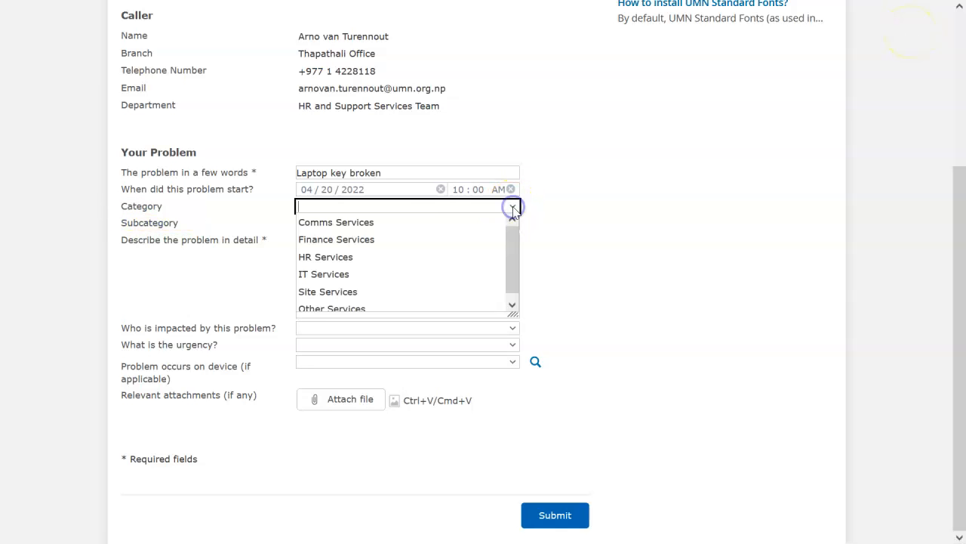
{"action": "left_click", "coordinate": [391, 274]}
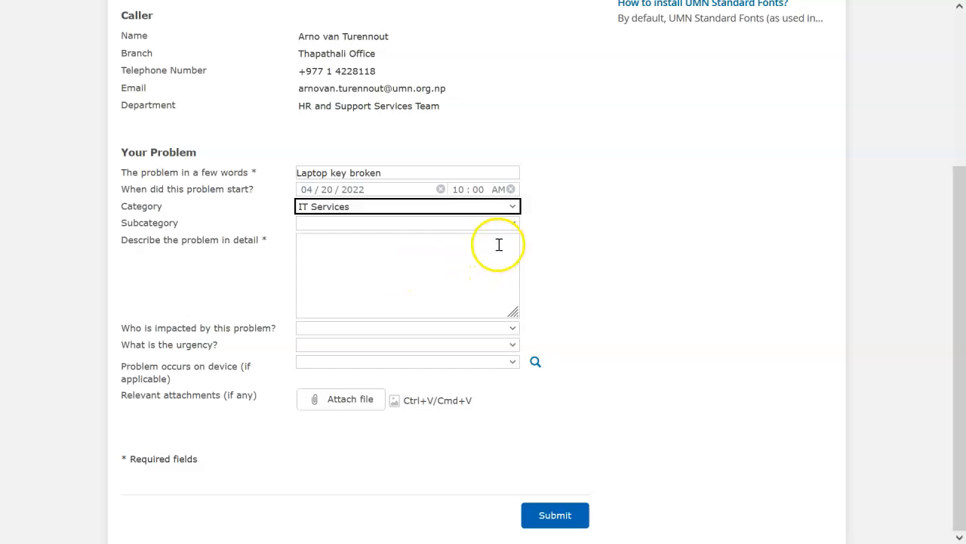
{"action": "left_click", "coordinate": [512, 224]}
{"action": "scroll", "coordinate": [401, 268], "scroll_direction": "down", "scroll_amount": 4}
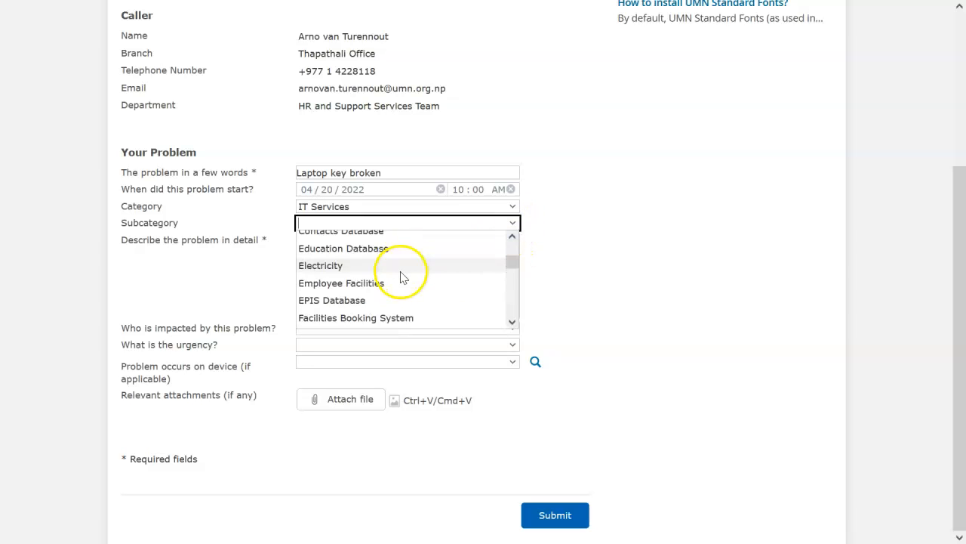
{"action": "scroll", "coordinate": [393, 264], "scroll_direction": "up", "scroll_amount": 1}
{"action": "left_click", "coordinate": [380, 239]}
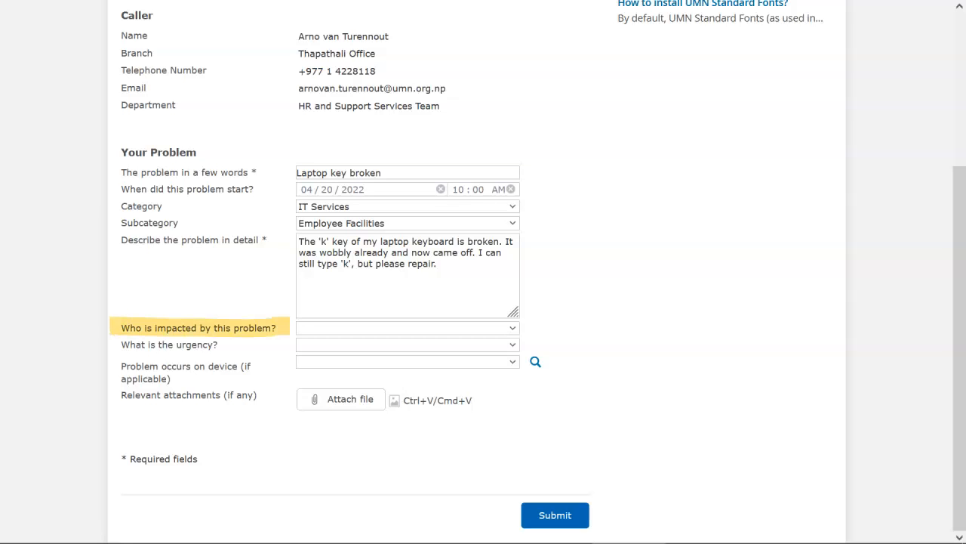
Set the problem's impact to "Low - One or a few users" and its urgency to Medium
{"action": "left_click", "coordinate": [511, 327]}
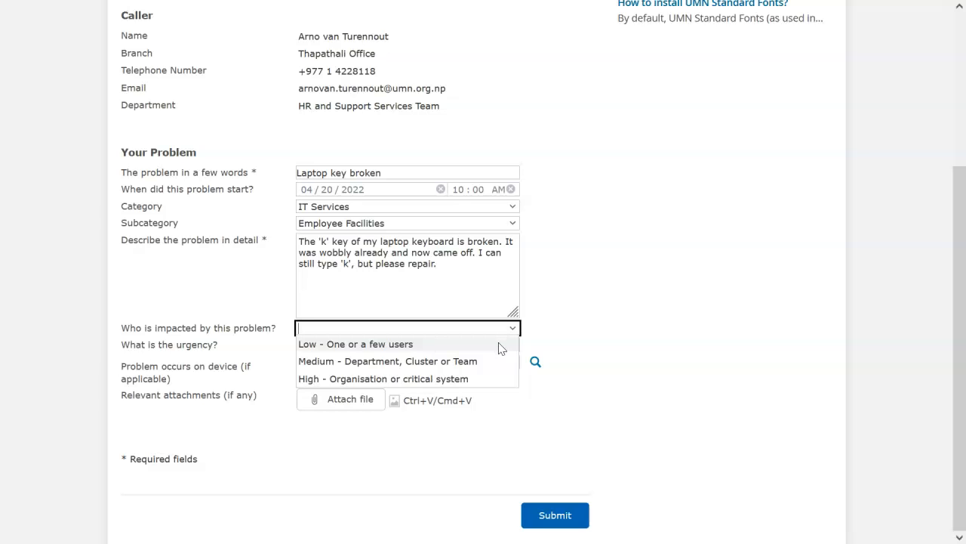
{"action": "left_click", "coordinate": [494, 345]}
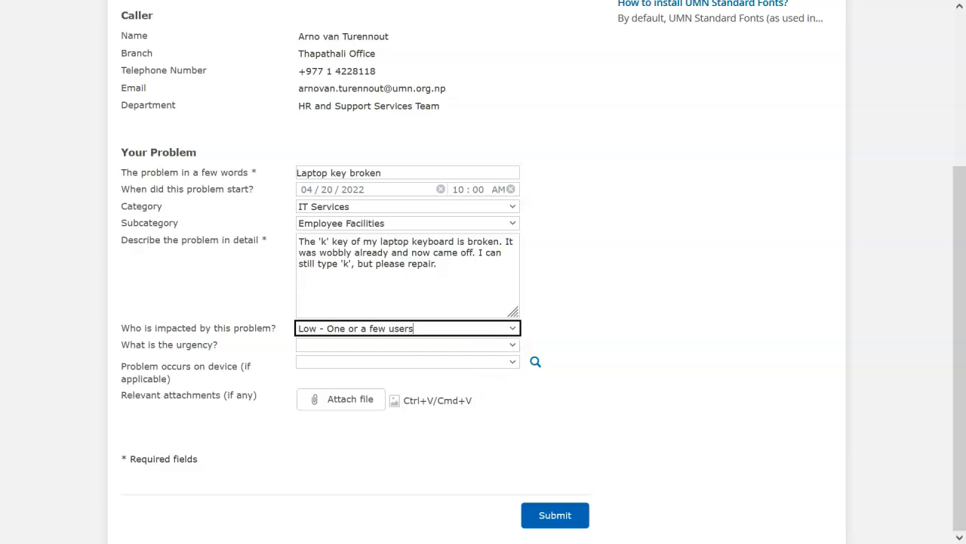
{"action": "left_click_drag", "start_coordinate": [120, 345], "coordinate": [222, 349]}
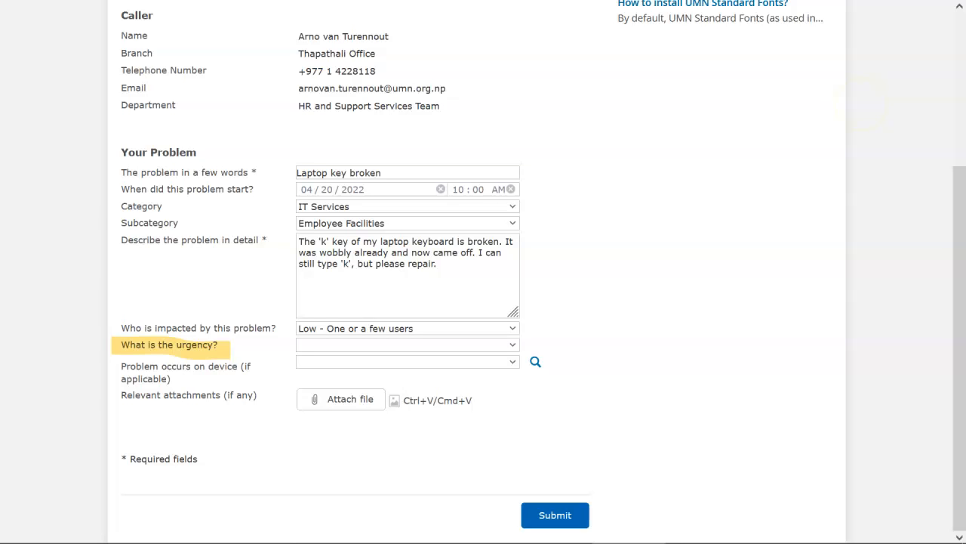
{"action": "left_click", "coordinate": [512, 344]}
{"action": "left_click", "coordinate": [348, 379]}
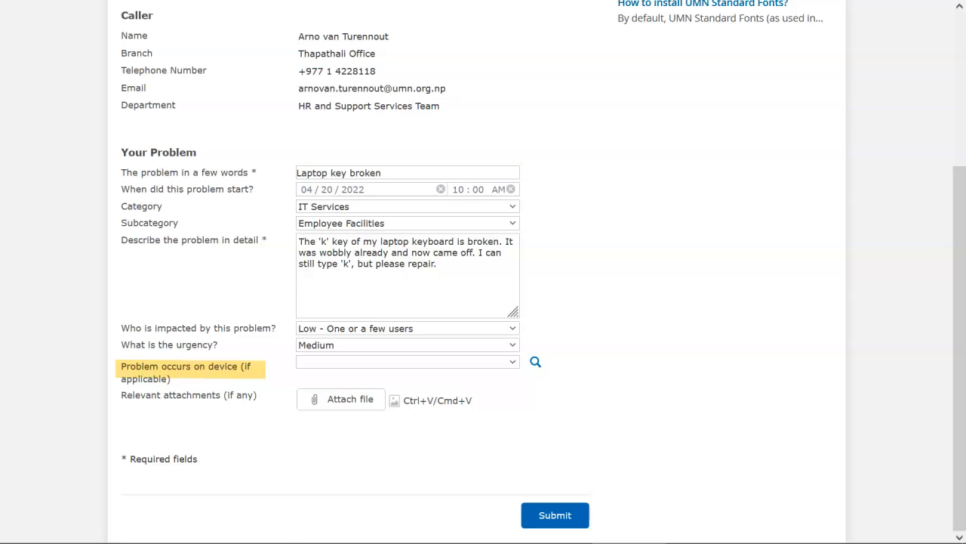
Choose UMN-7.4.1-273 as the device on which the problem occurs and submit the report
{"action": "left_click", "coordinate": [513, 363]}
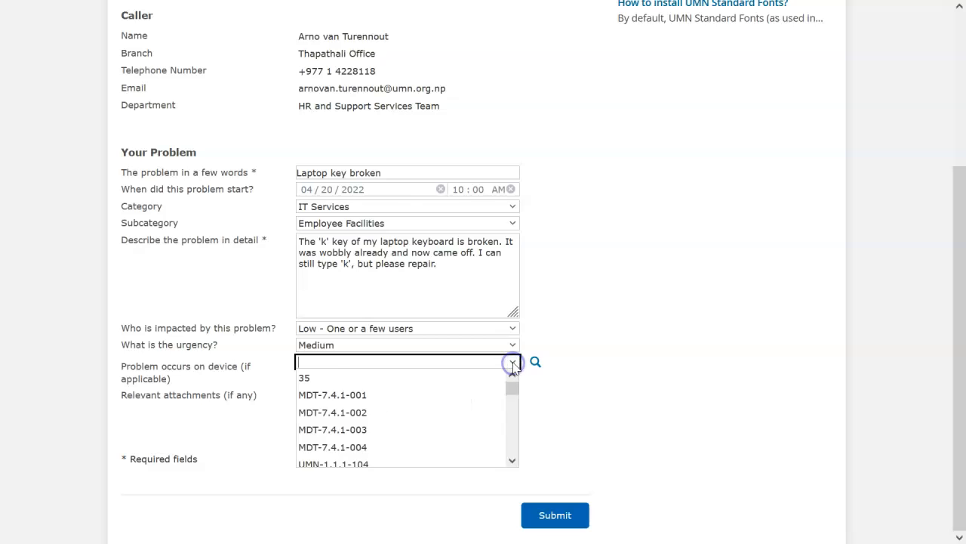
{"action": "left_click", "coordinate": [844, 109]}
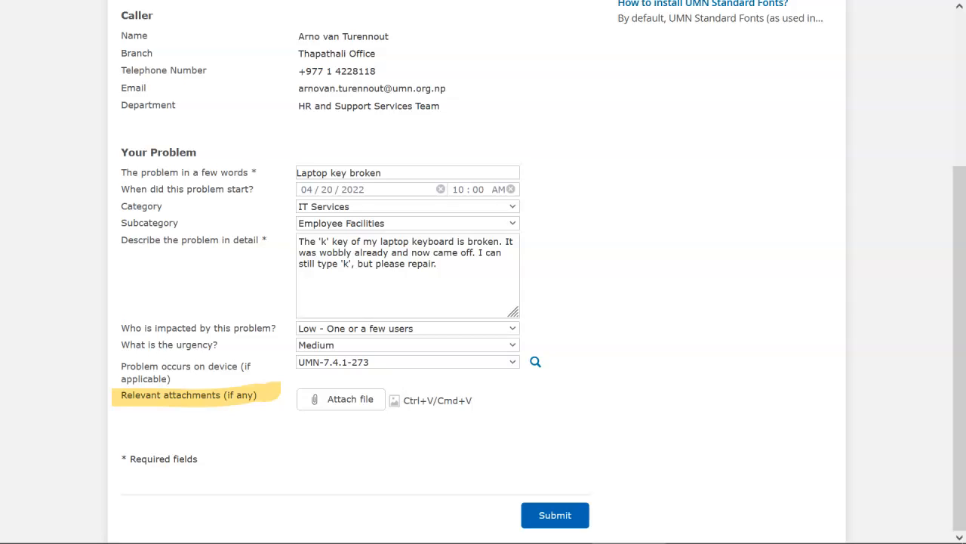
{"action": "left_click", "coordinate": [555, 516]}
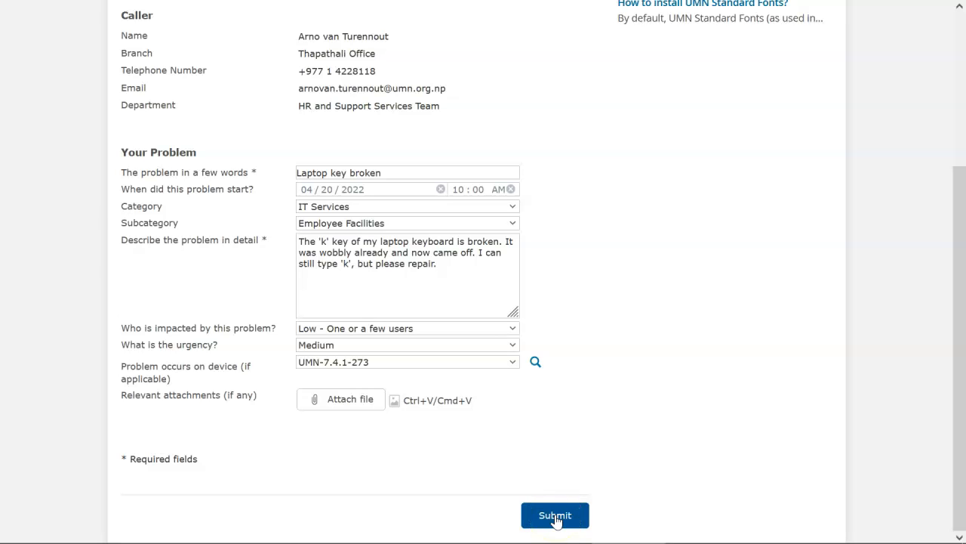
{"action": "left_click", "coordinate": [555, 517]}
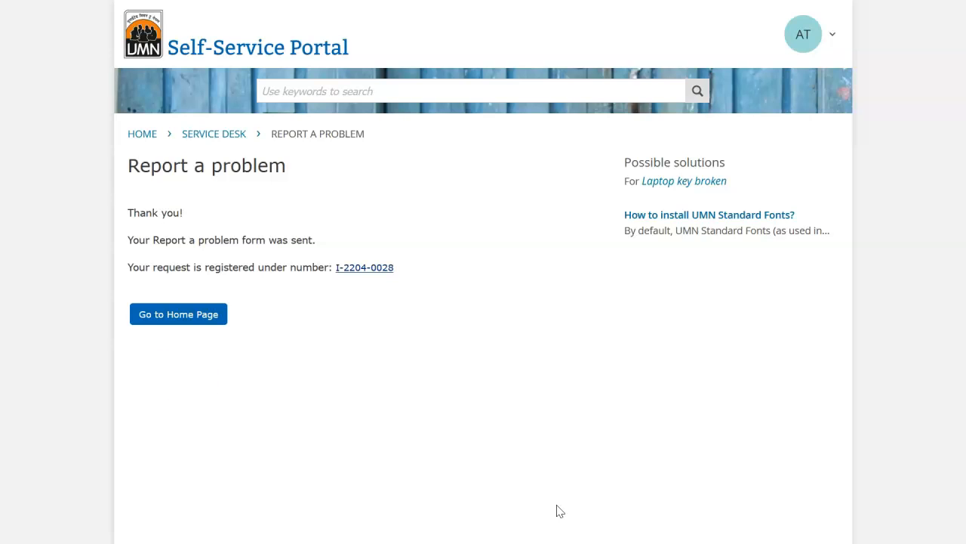
Return to the home page and open the Ask a question form to review its fields
{"action": "left_click", "coordinate": [173, 317]}
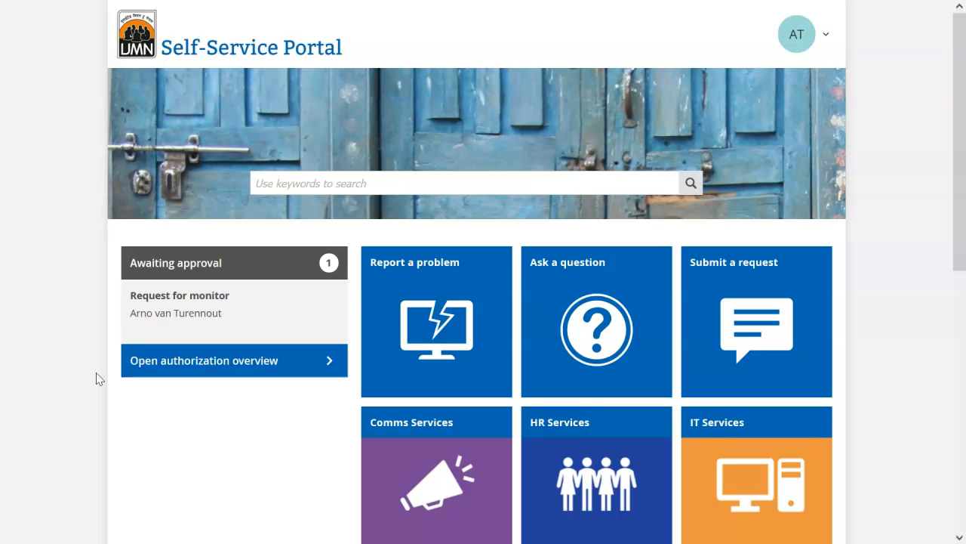
{"action": "left_click", "coordinate": [823, 132]}
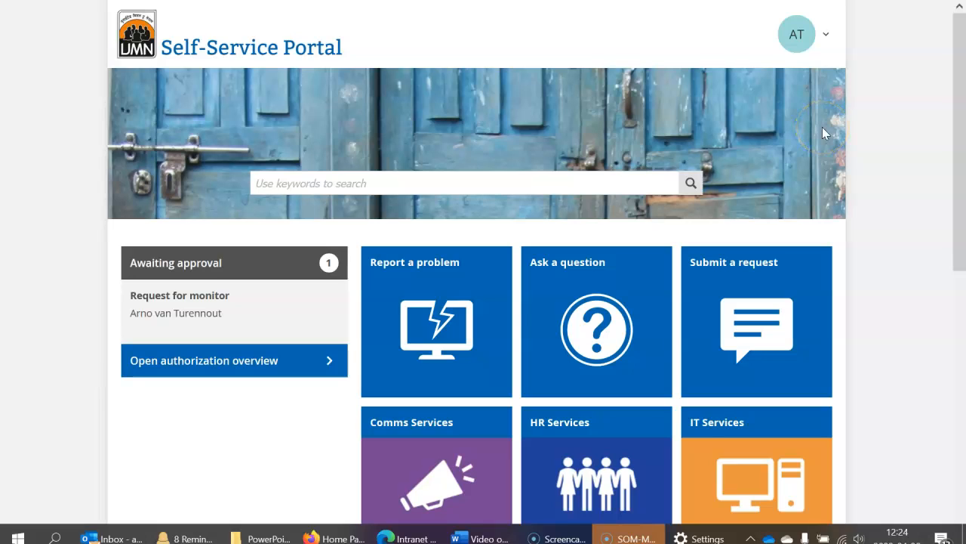
{"action": "left_click", "coordinate": [596, 308]}
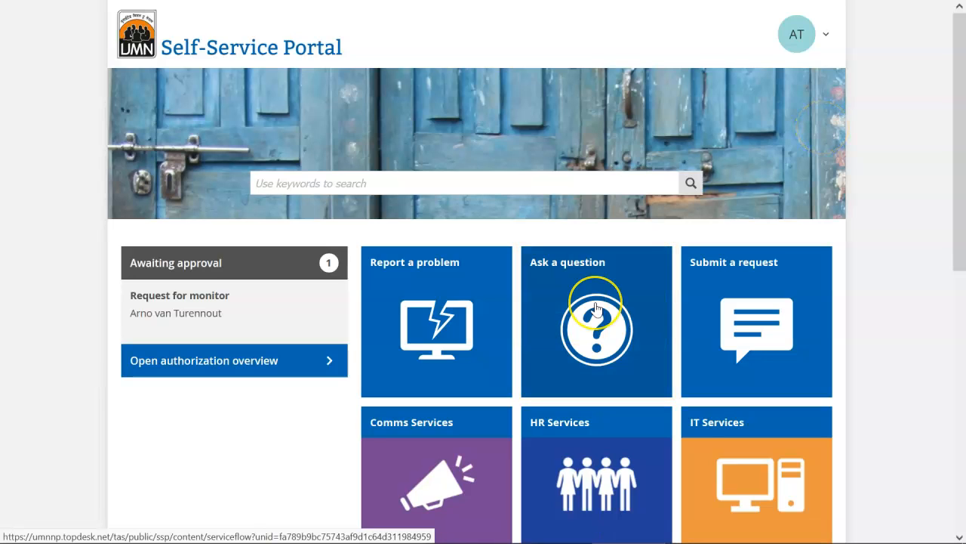
{"action": "left_click", "coordinate": [595, 308]}
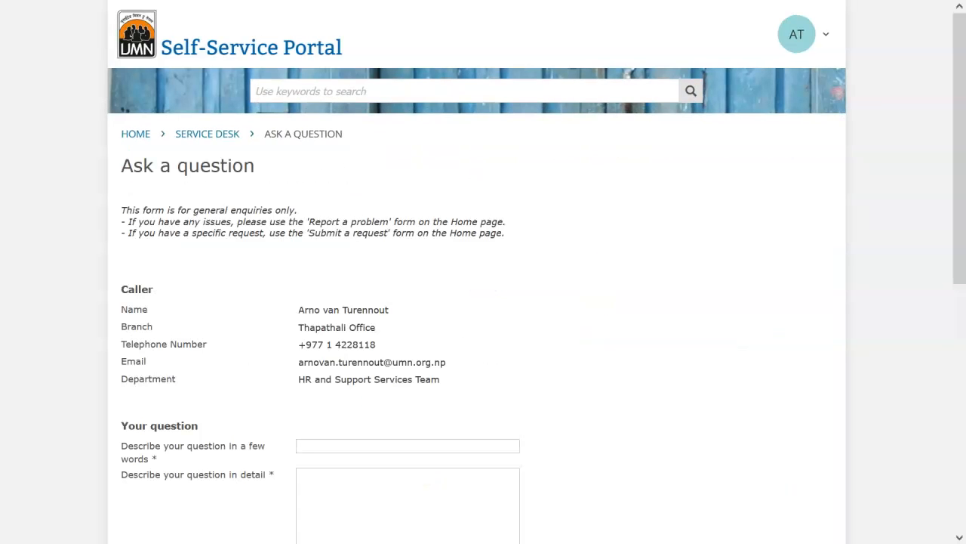
{"action": "scroll", "coordinate": [483, 302], "scroll_direction": "down", "scroll_amount": 6}
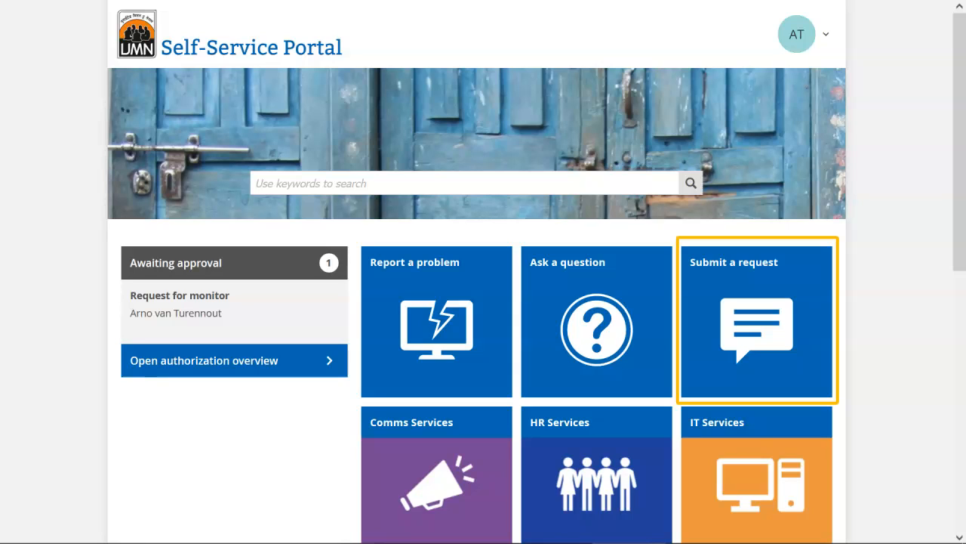
Open the Submit a request page and look through all the available request forms
{"action": "left_click", "coordinate": [761, 321]}
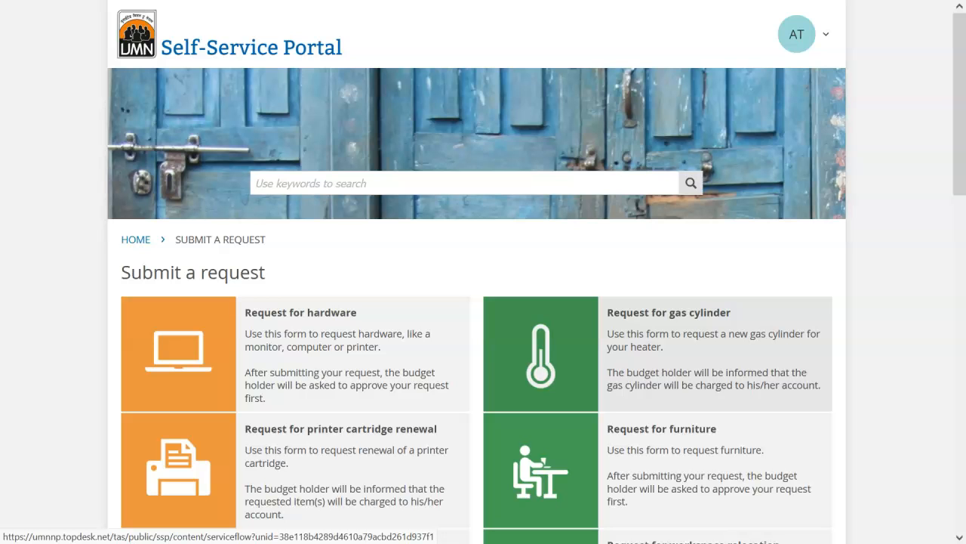
{"action": "scroll", "coordinate": [483, 302], "scroll_direction": "down", "scroll_amount": 5}
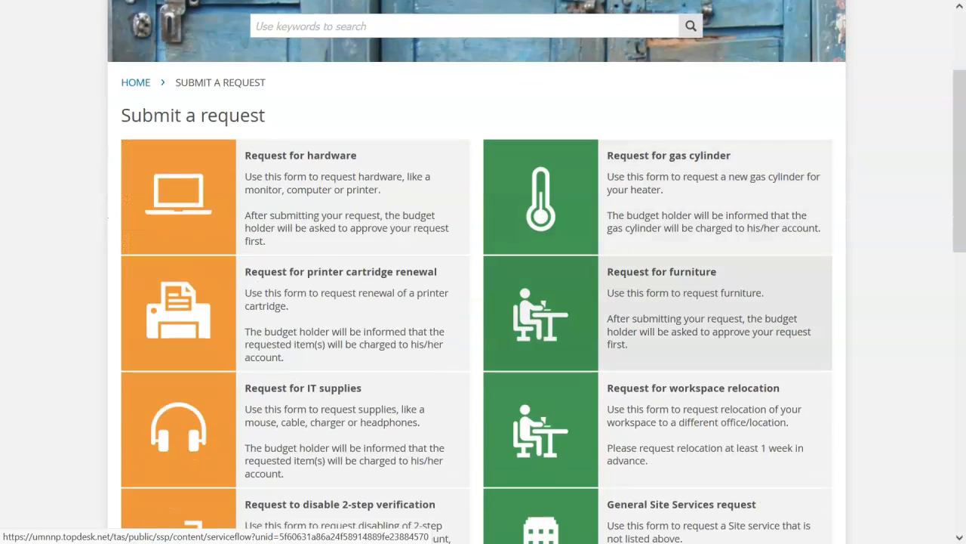
{"action": "scroll", "coordinate": [755, 302], "scroll_direction": "down", "scroll_amount": 2}
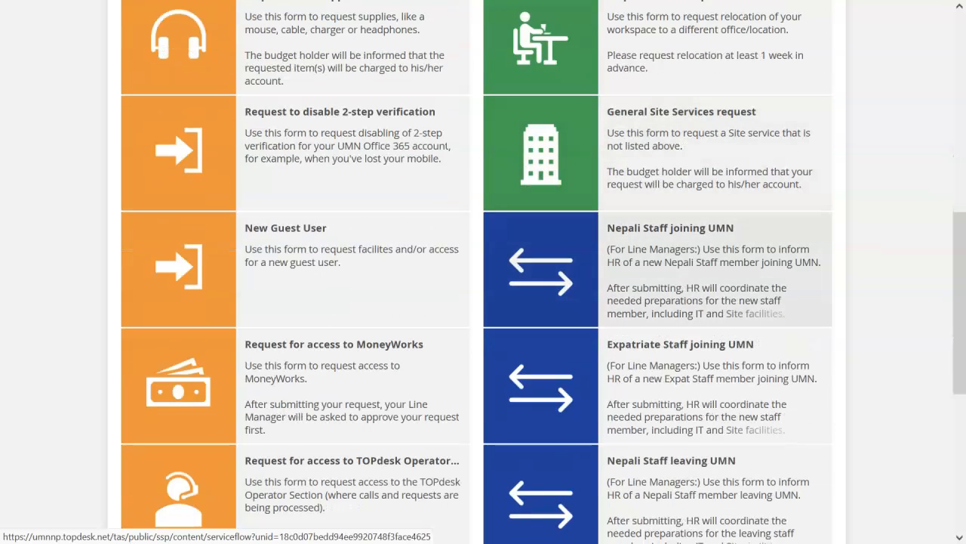
{"action": "scroll", "coordinate": [725, 287], "scroll_direction": "down", "scroll_amount": 5}
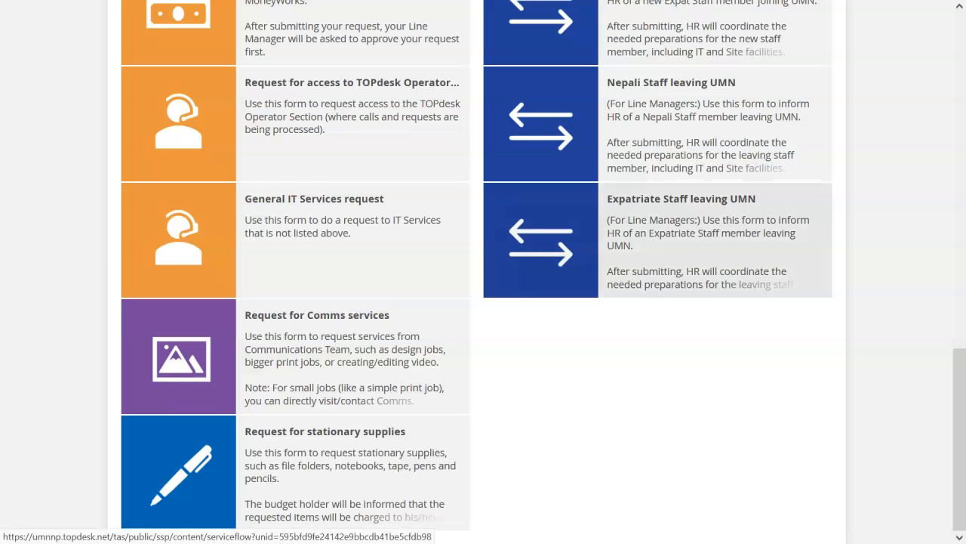
{"action": "scroll", "coordinate": [717, 249], "scroll_direction": "up", "scroll_amount": 15}
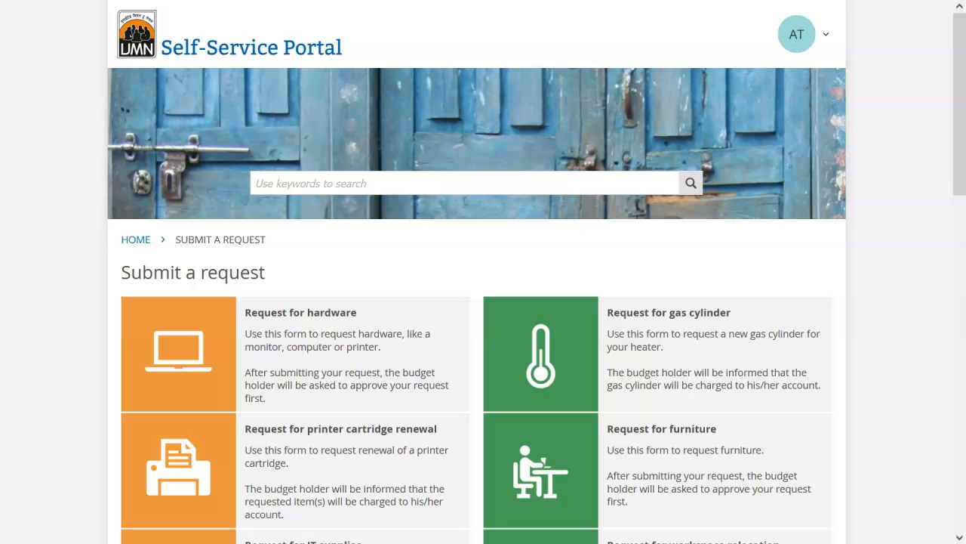
{"action": "scroll", "coordinate": [483, 302], "scroll_direction": "down", "scroll_amount": 15}
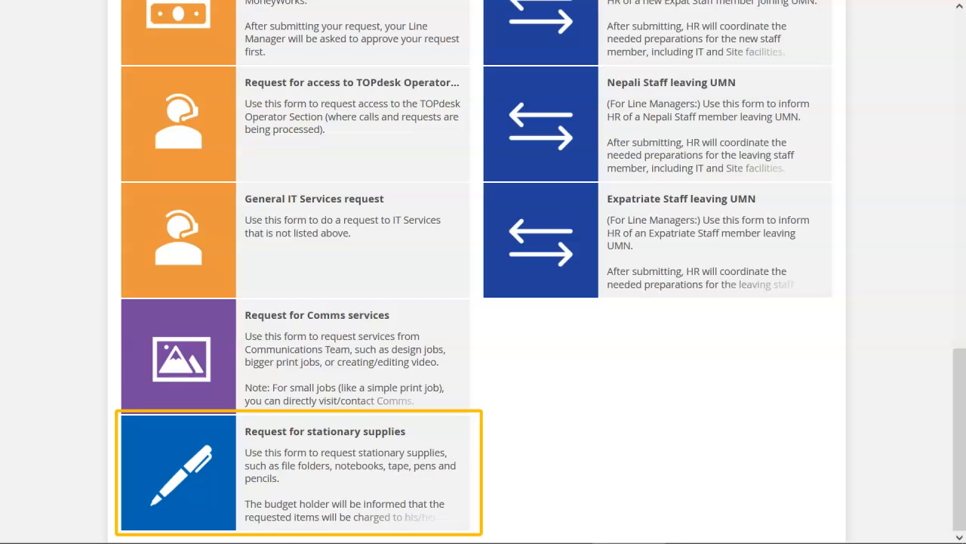
Open the Request for stationary supplies form and review its fields
{"action": "left_click", "coordinate": [188, 461]}
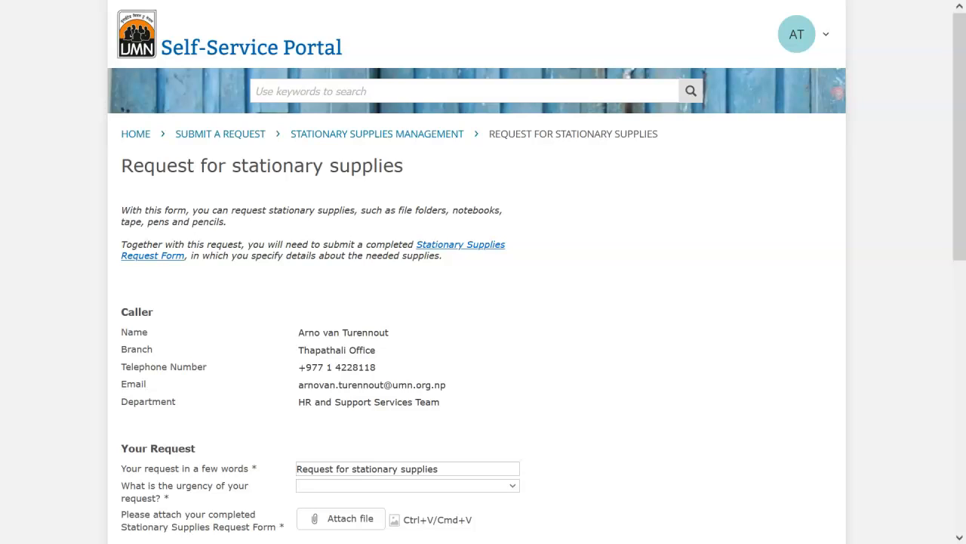
{"action": "scroll", "coordinate": [483, 302], "scroll_direction": "down", "scroll_amount": 5}
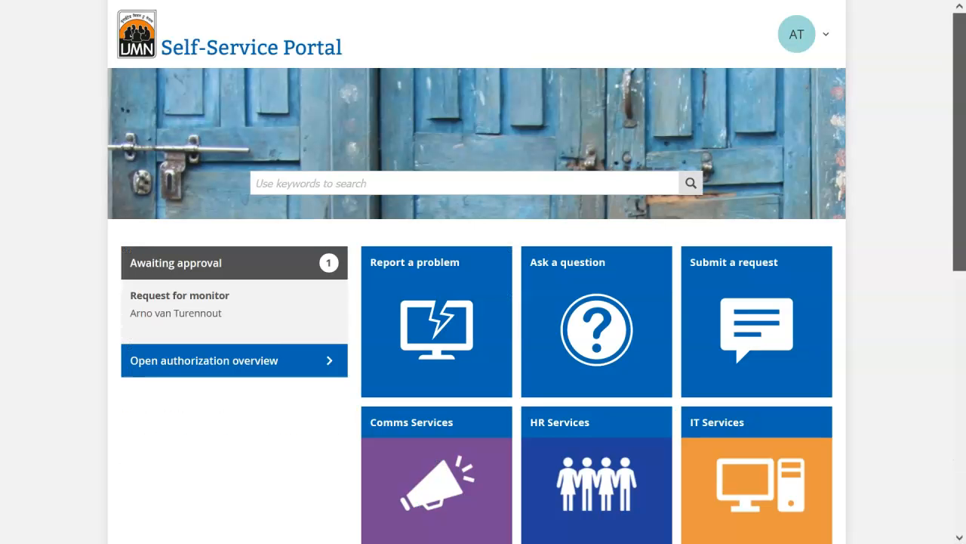
Look over the service tiles on the portal's home page
{"action": "scroll", "coordinate": [483, 302], "scroll_direction": "down", "scroll_amount": 2}
{"action": "scroll", "coordinate": [483, 302], "scroll_direction": "down", "scroll_amount": 1}
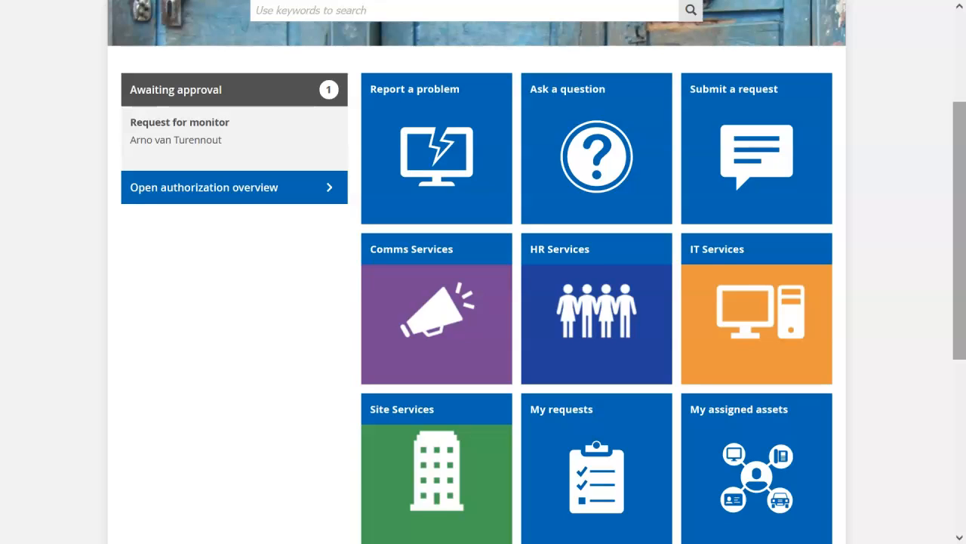
Open the Office 365 page under IT Services to review the service description and its related links
{"action": "scroll", "coordinate": [731, 261], "scroll_direction": "down", "scroll_amount": 1}
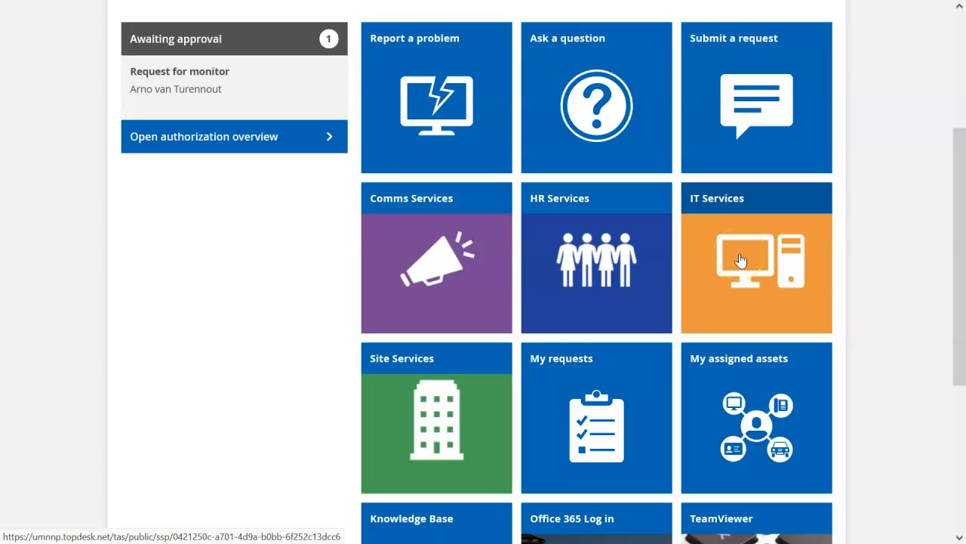
{"action": "left_click", "coordinate": [740, 260]}
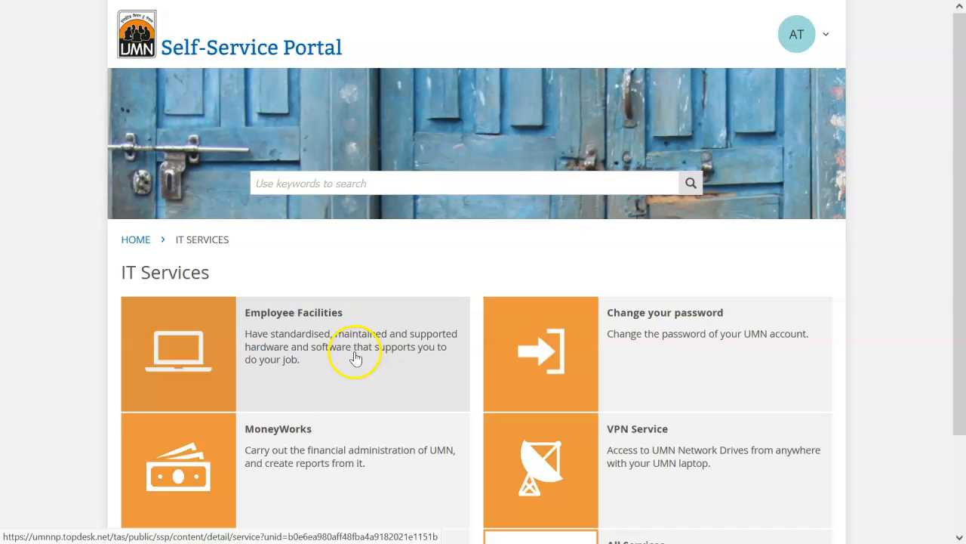
{"action": "scroll", "coordinate": [356, 356], "scroll_direction": "down", "scroll_amount": 2}
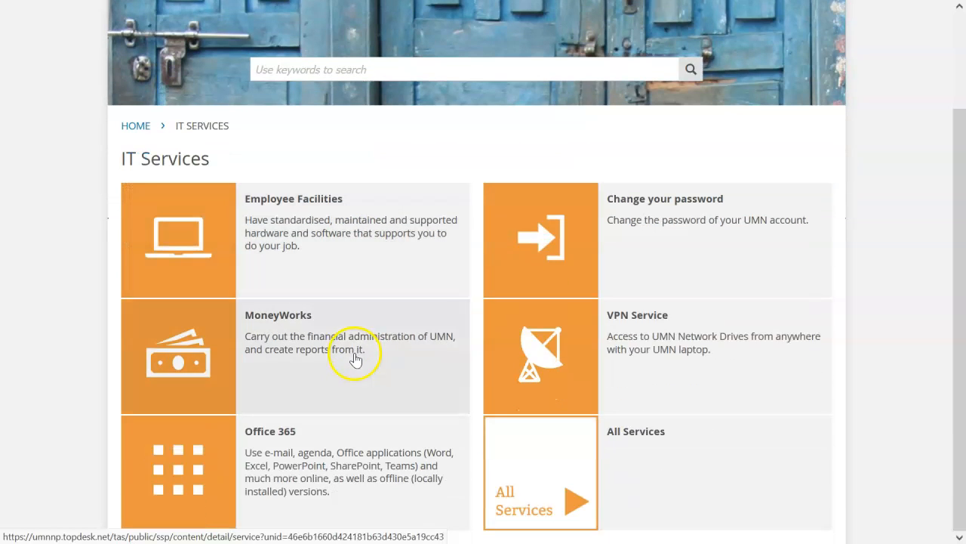
{"action": "left_click", "coordinate": [306, 456]}
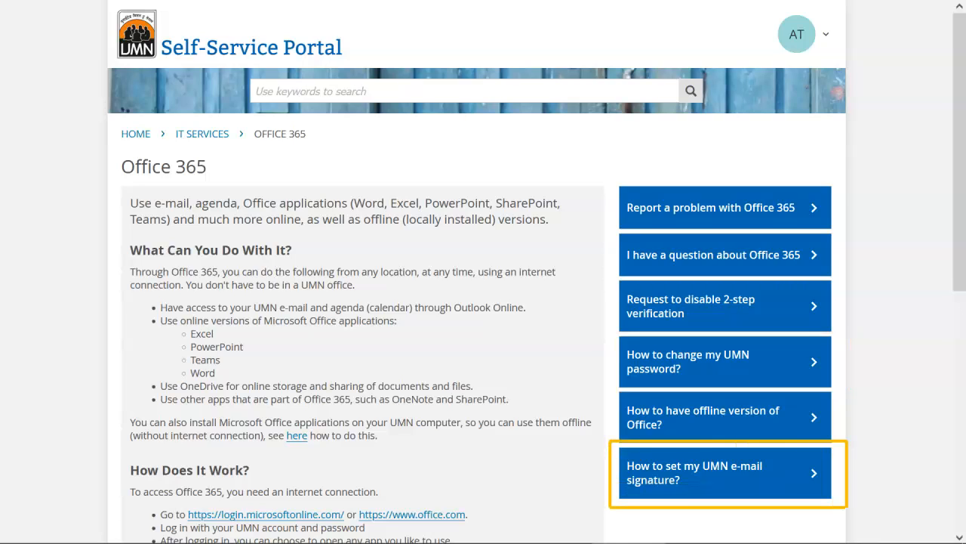
Return to the home page, open My requests and check the status filter options, keeping Open selected
{"action": "left_click", "coordinate": [135, 133]}
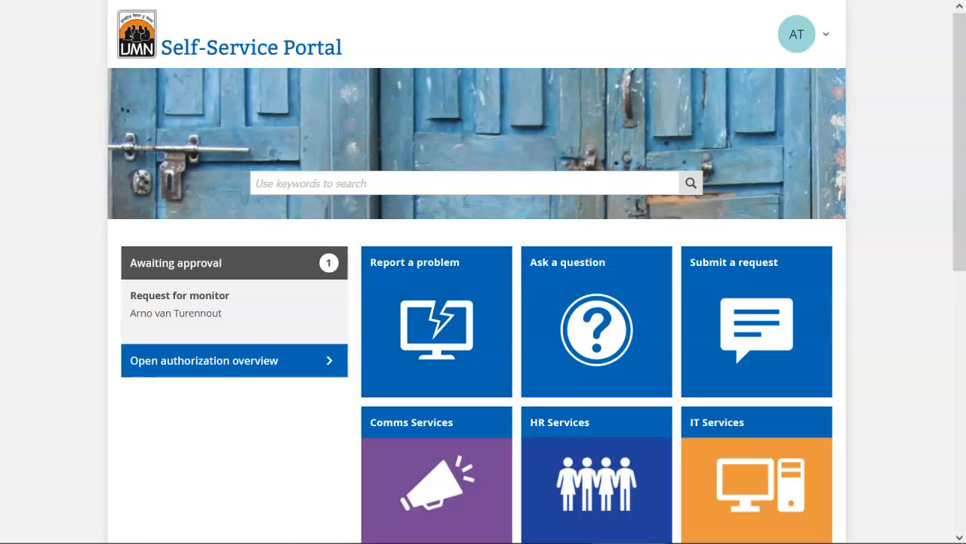
{"action": "scroll", "coordinate": [483, 272], "scroll_direction": "down", "scroll_amount": 4}
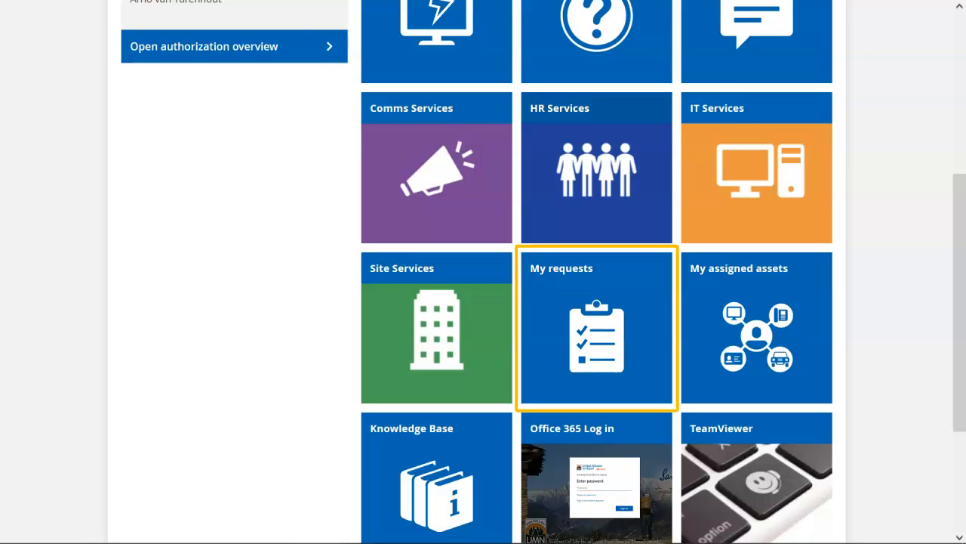
{"action": "left_click", "coordinate": [583, 308]}
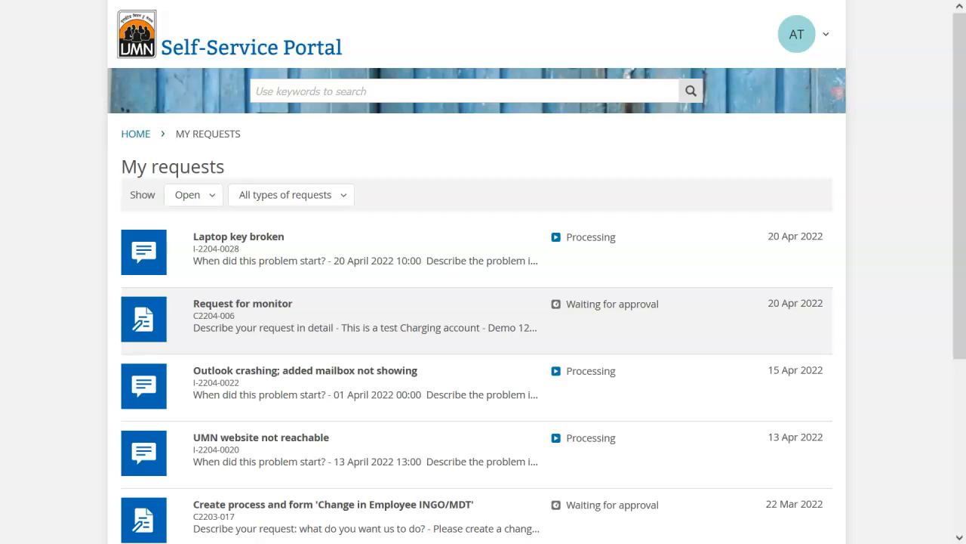
{"action": "left_click", "coordinate": [214, 198]}
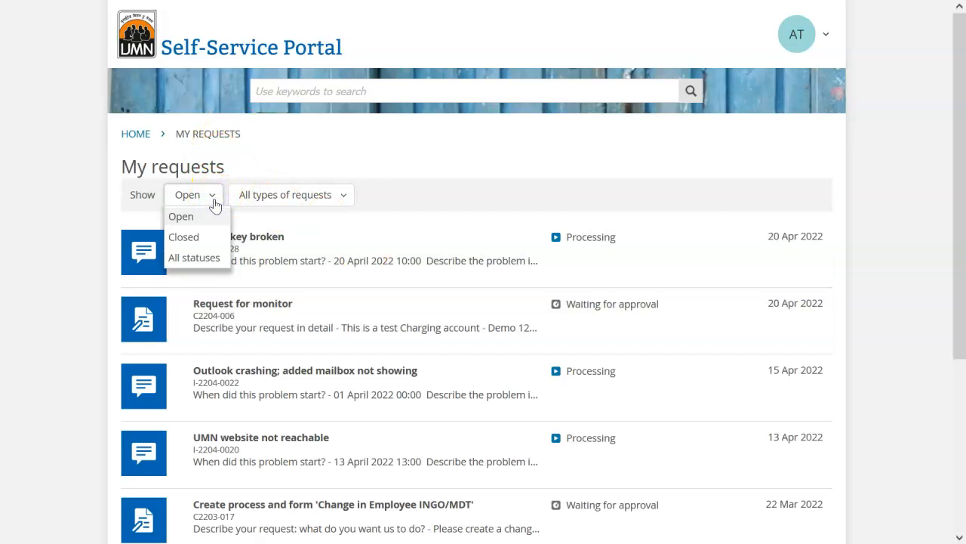
{"action": "left_click", "coordinate": [181, 217]}
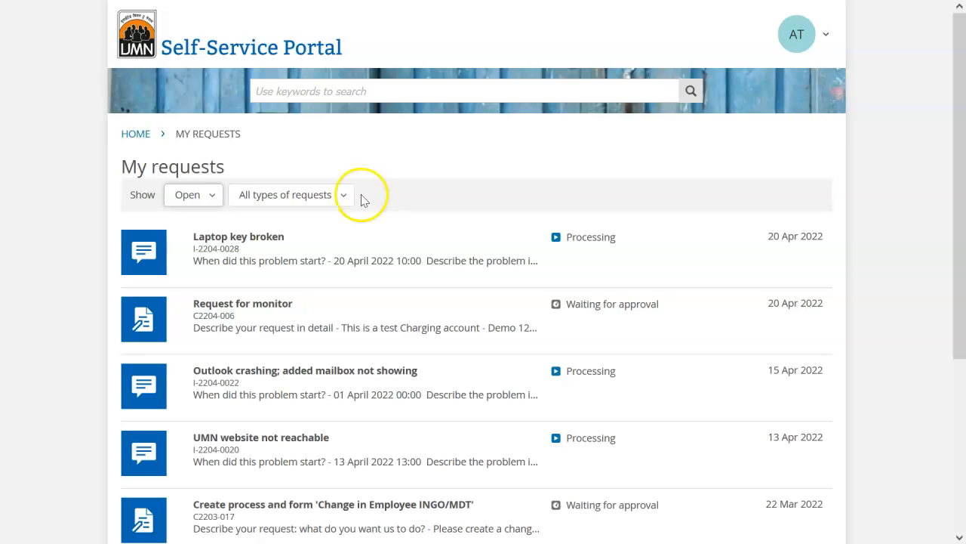
Go back to the home page and open My assigned assets to review the listed objects
{"action": "left_click", "coordinate": [136, 135]}
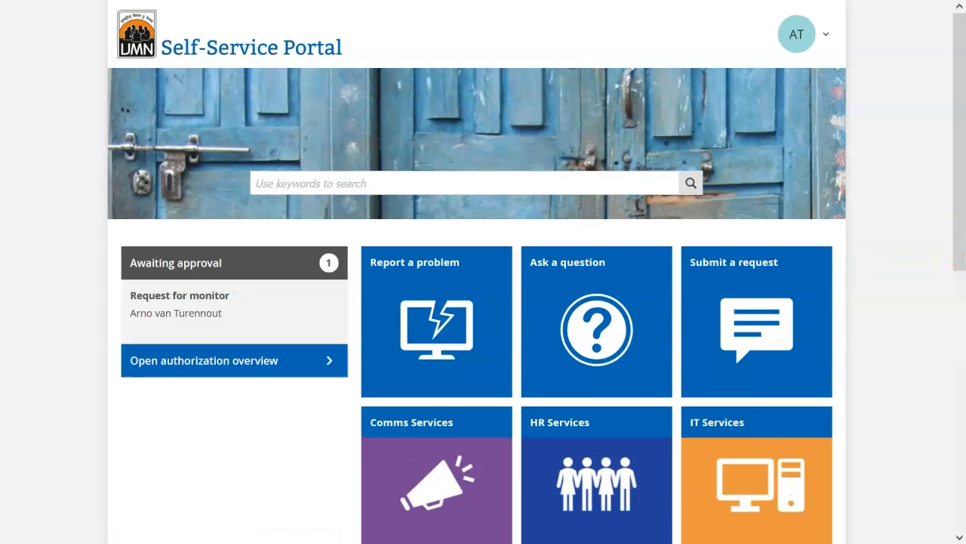
{"action": "scroll", "coordinate": [483, 302], "scroll_direction": "down", "scroll_amount": 5}
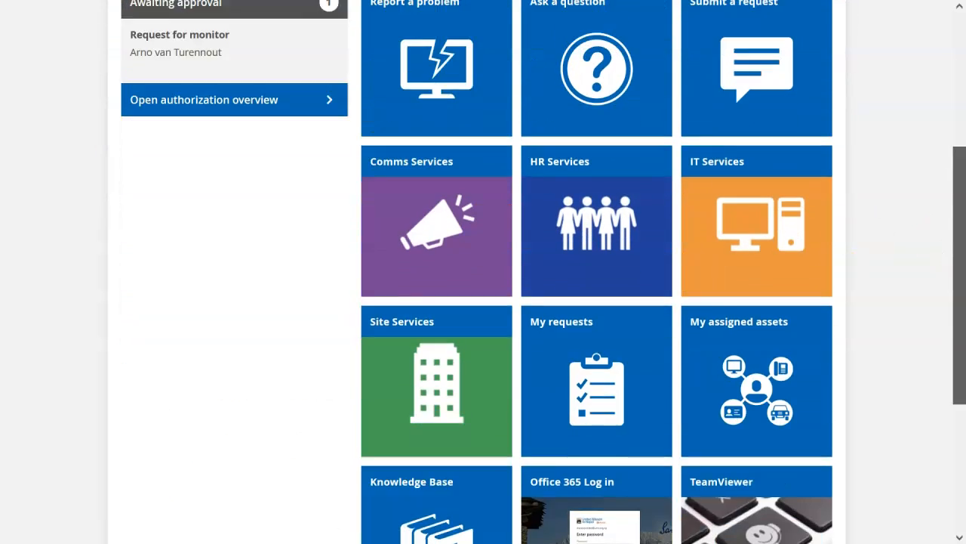
{"action": "scroll", "coordinate": [733, 106], "scroll_direction": "down", "scroll_amount": 2}
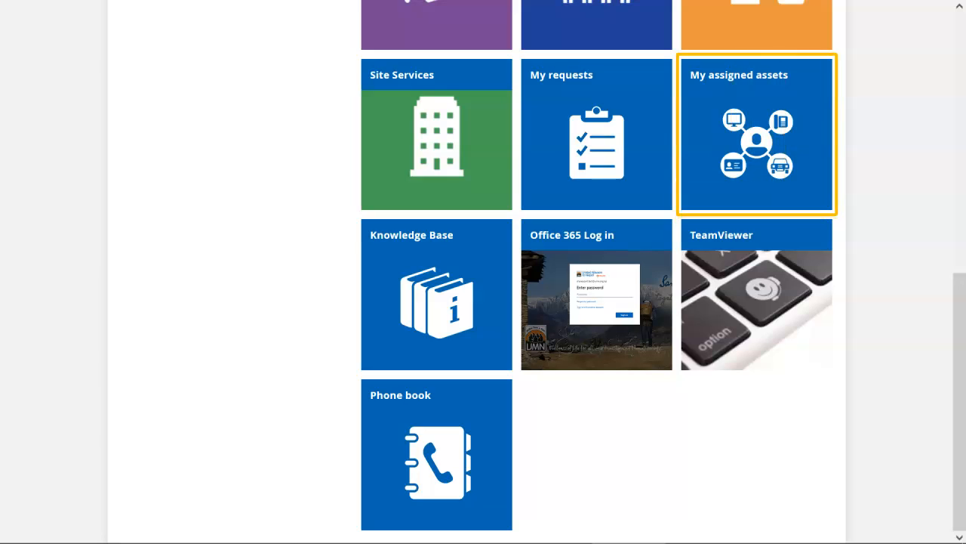
{"action": "left_click", "coordinate": [744, 135]}
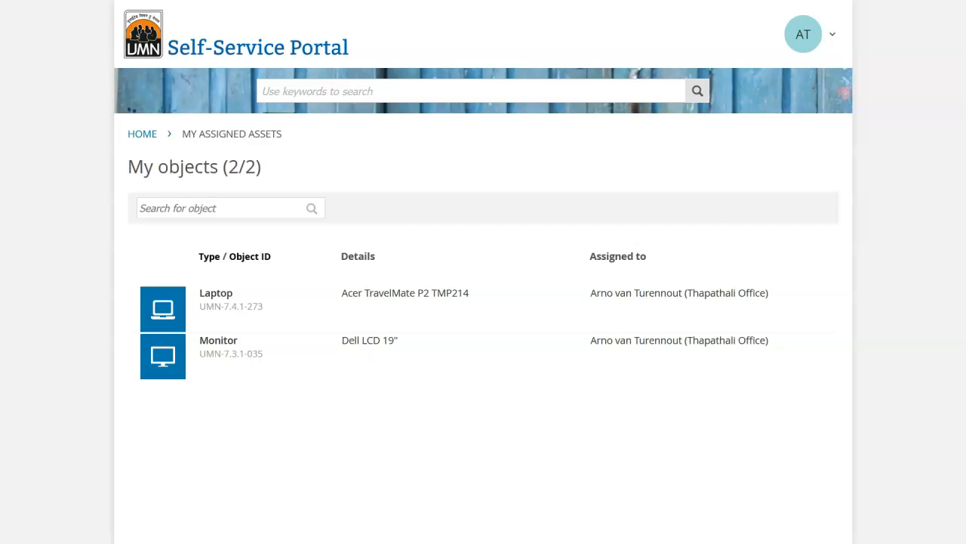
Go back to the home page and open the Knowledge Base to look over its articles
{"action": "left_click", "coordinate": [142, 134]}
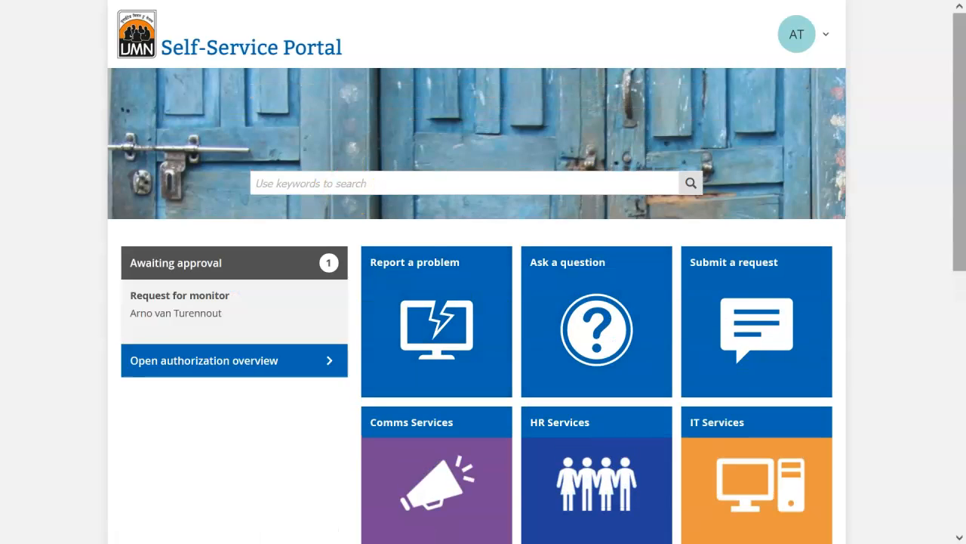
{"action": "scroll", "coordinate": [733, 106], "scroll_direction": "down", "scroll_amount": 7}
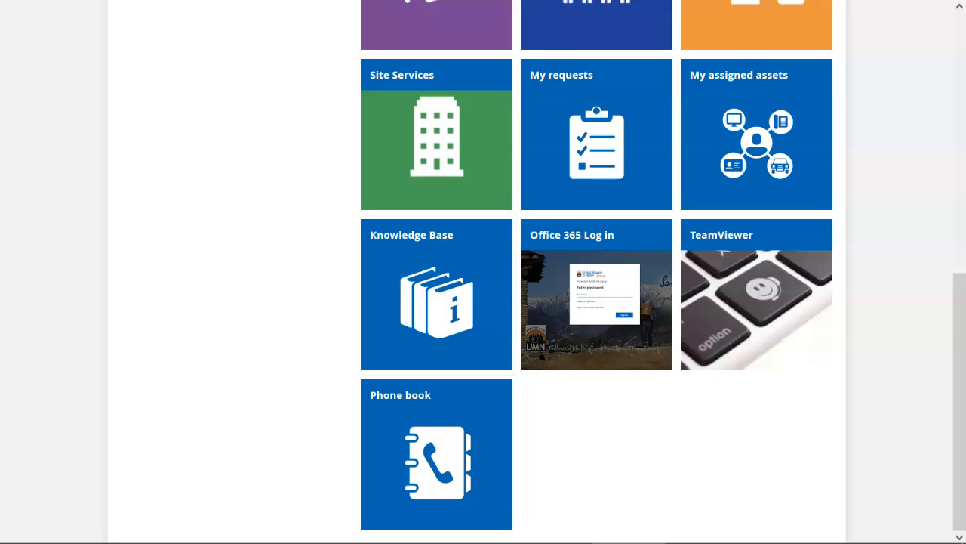
{"action": "left_click", "coordinate": [428, 281]}
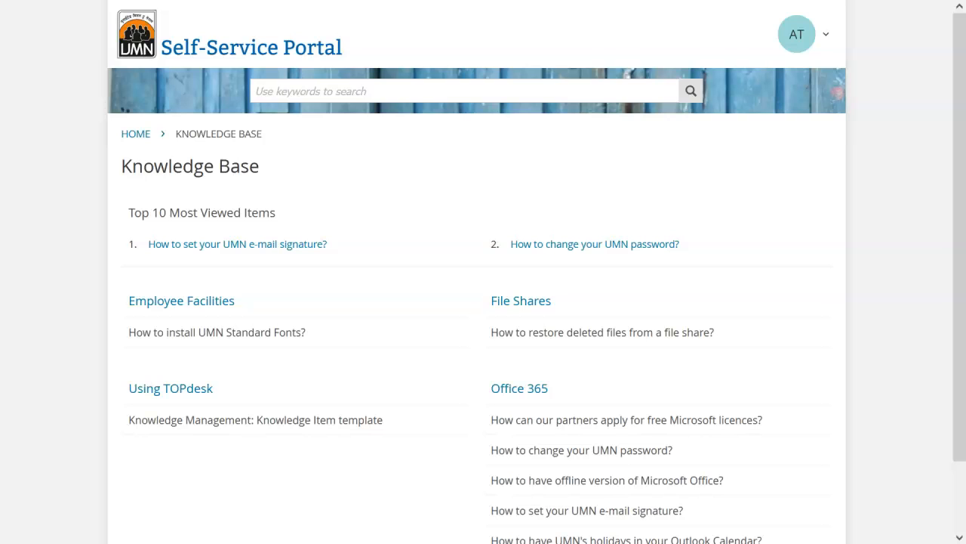
From the home page, open the authorization overview and view the details of the Request for monitor awaiting approval
{"action": "left_click", "coordinate": [137, 135]}
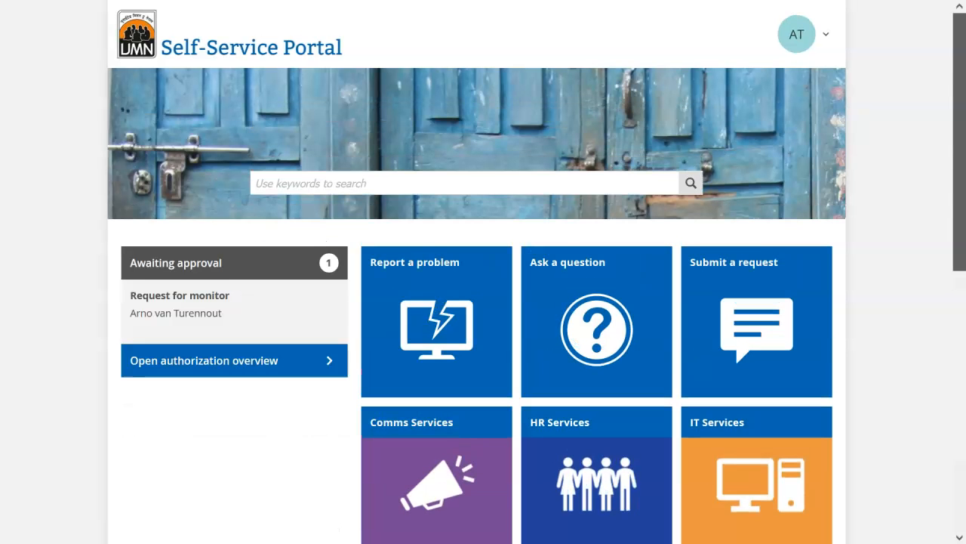
{"action": "scroll", "coordinate": [483, 302], "scroll_direction": "down", "scroll_amount": 7}
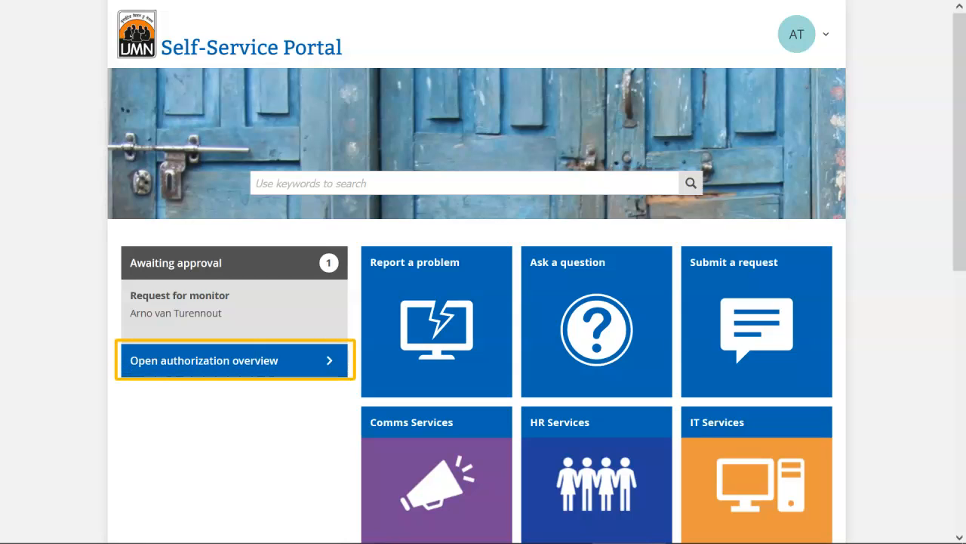
{"action": "left_click", "coordinate": [215, 360]}
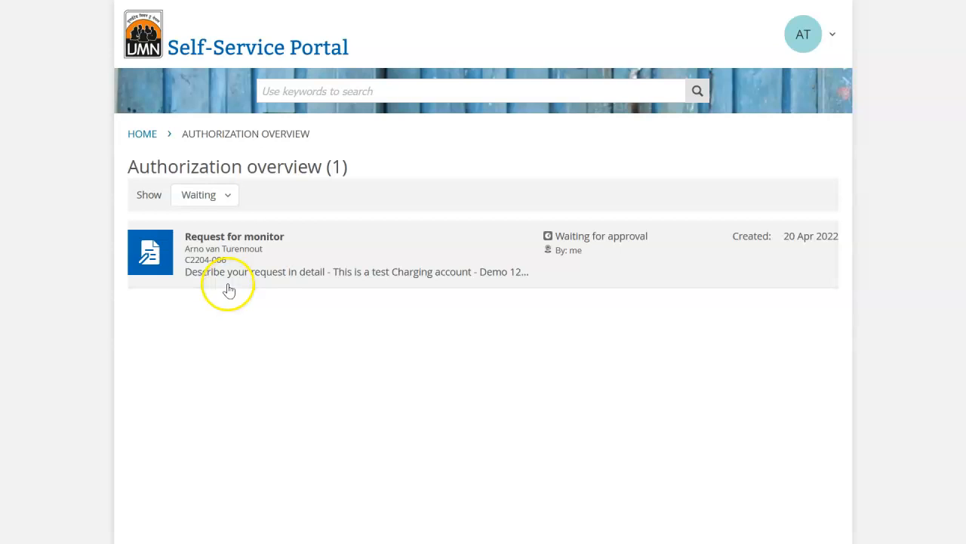
{"action": "left_click", "coordinate": [233, 242]}
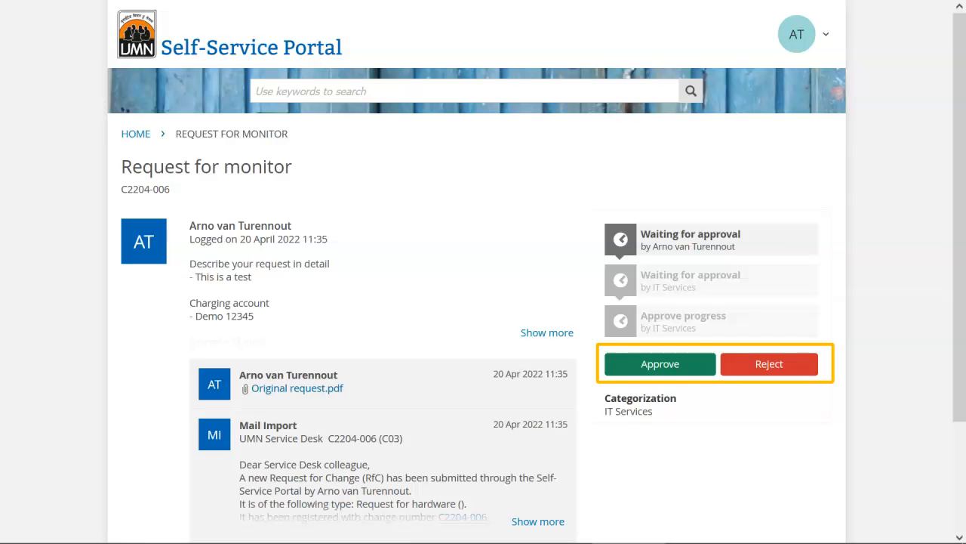
Inspect the monitor request's approval and rejection forms, cancelling each without a decision, and return to the home page
{"action": "left_click", "coordinate": [660, 367]}
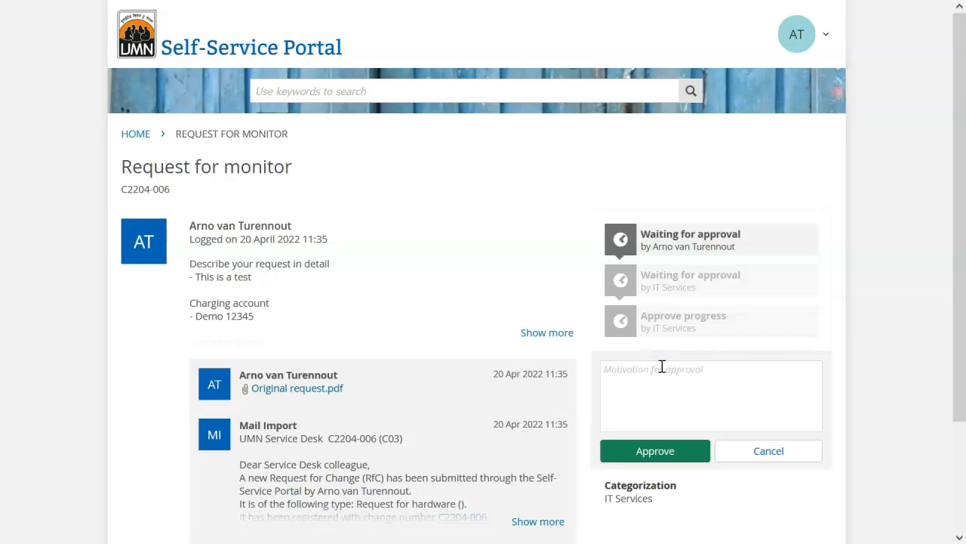
{"action": "left_click", "coordinate": [758, 453]}
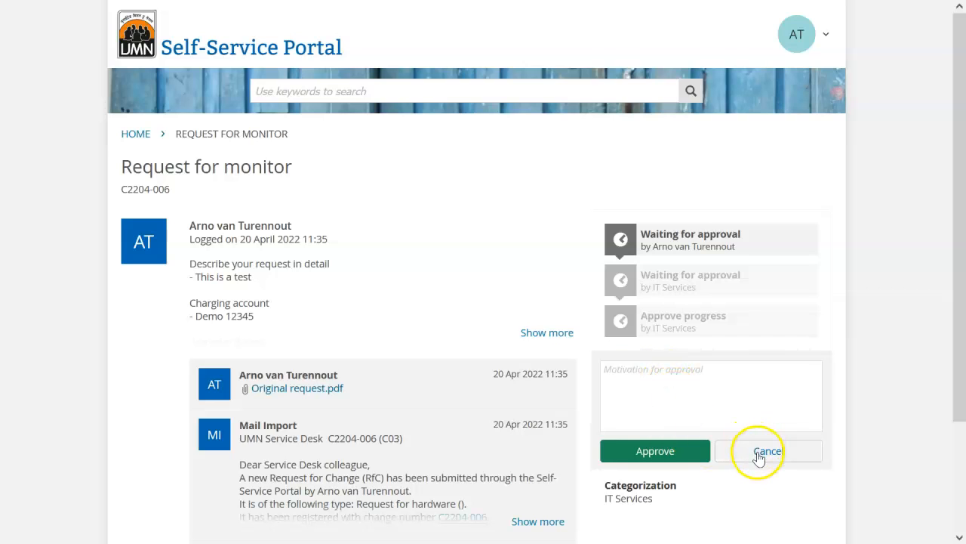
{"action": "left_click", "coordinate": [753, 368]}
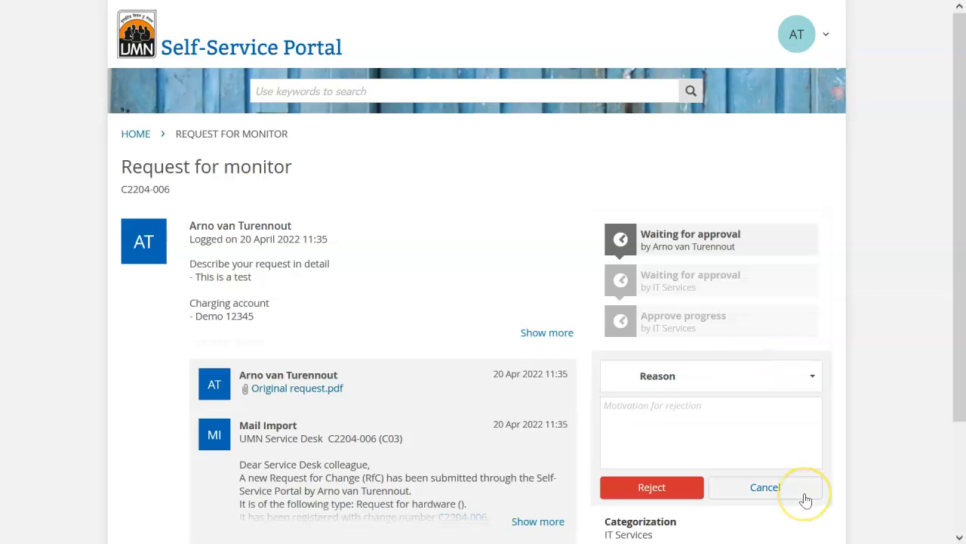
{"action": "left_click", "coordinate": [805, 495]}
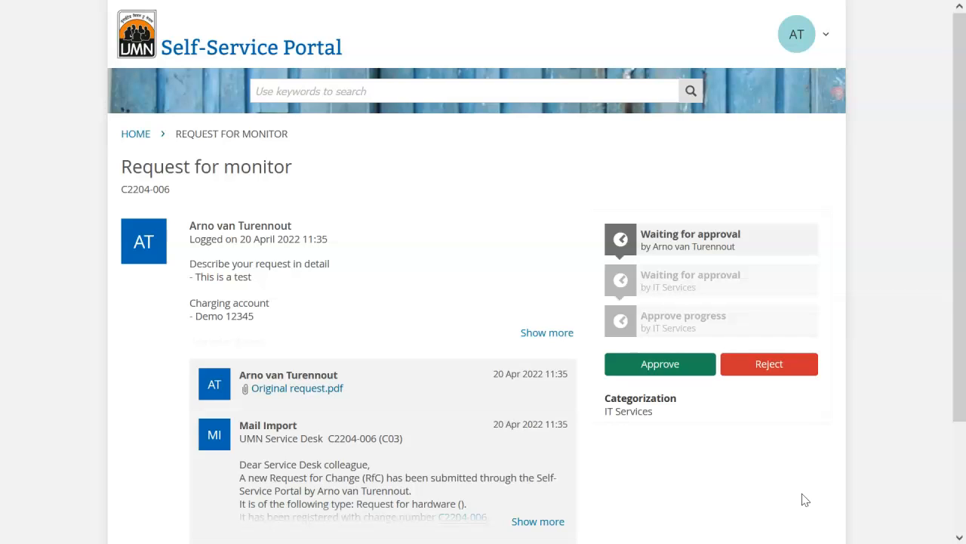
{"action": "left_click", "coordinate": [758, 473]}
{"action": "left_click", "coordinate": [139, 137]}
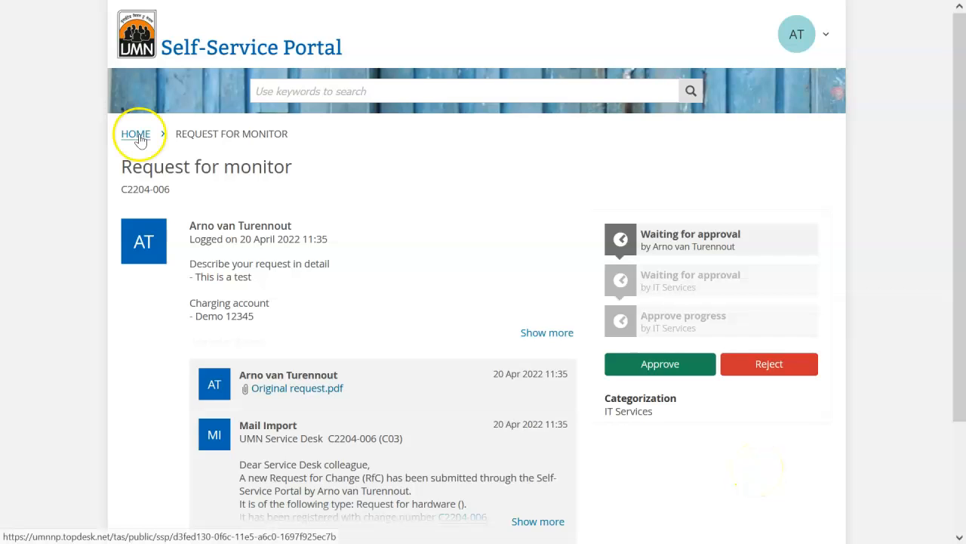
{"action": "left_click", "coordinate": [138, 137]}
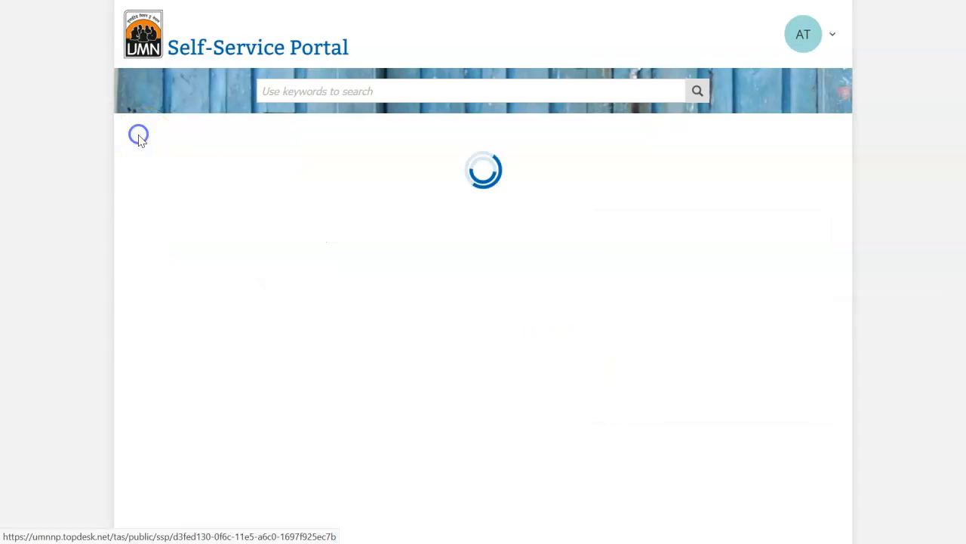